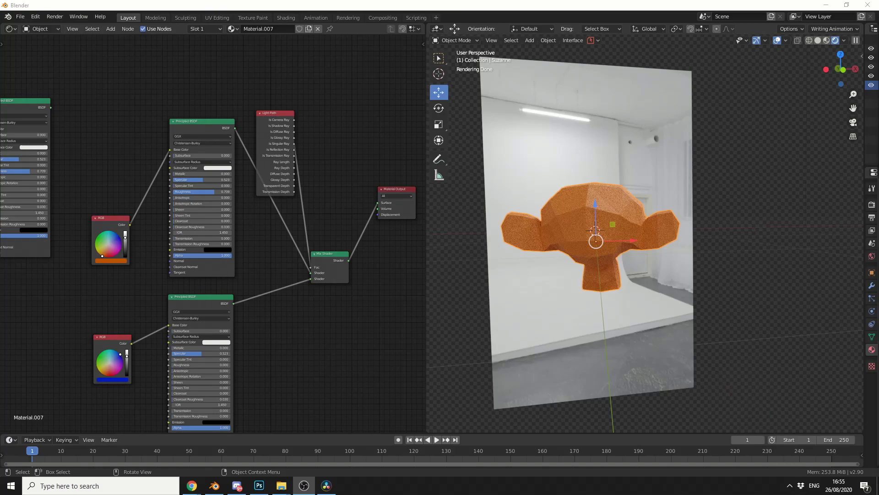
Orbit the viewport so orange Suzanne and its blue mirror reflection both show.
middle_drag(802, 333, 780, 335)
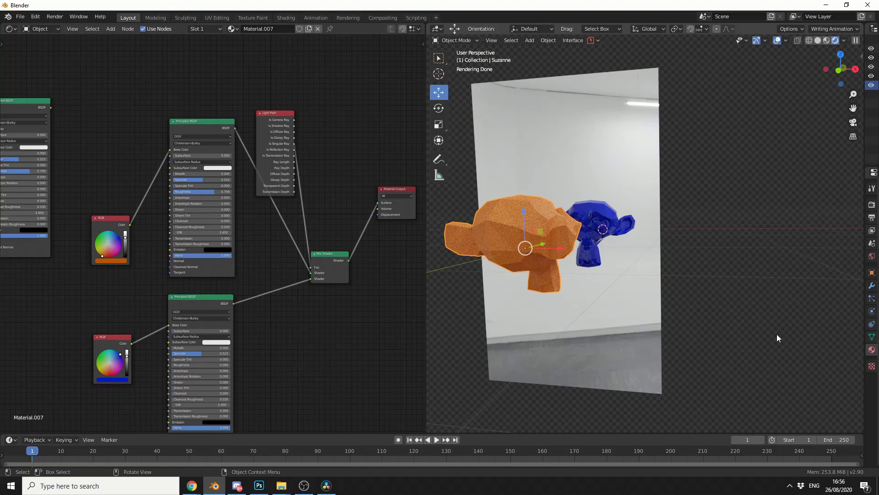
scroll(329, 319, up, 1)
scroll(350, 345, up, 1)
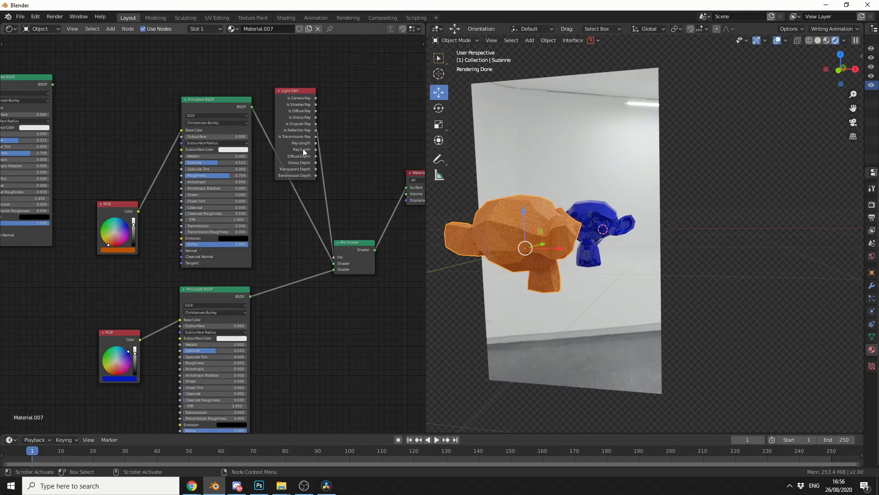
scroll(365, 129, up, 1)
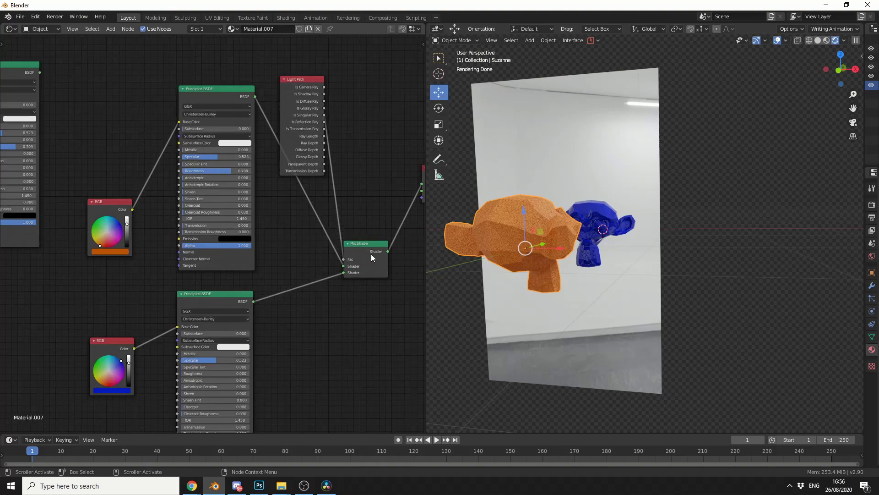
Drop the blue Principled BSDF's Specular from 0.523 to 0.268.
middle_drag(356, 175, 345, 179)
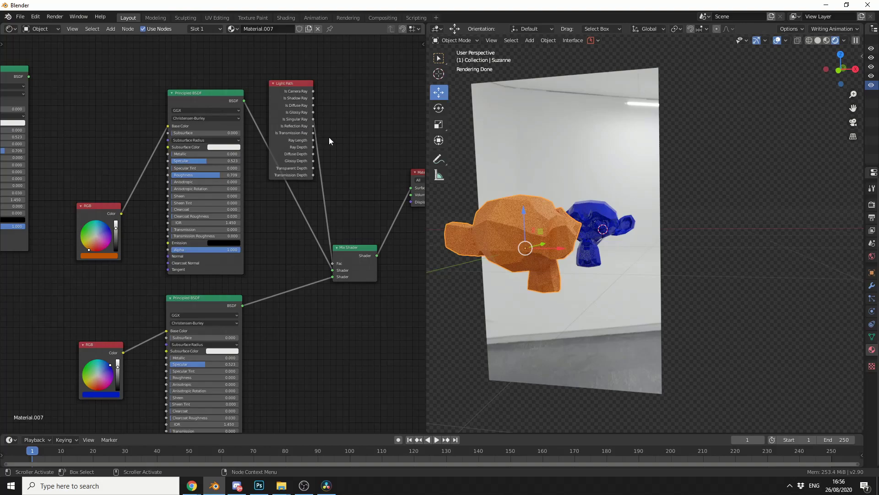
scroll(370, 161, down, 1)
scroll(368, 165, down, 1)
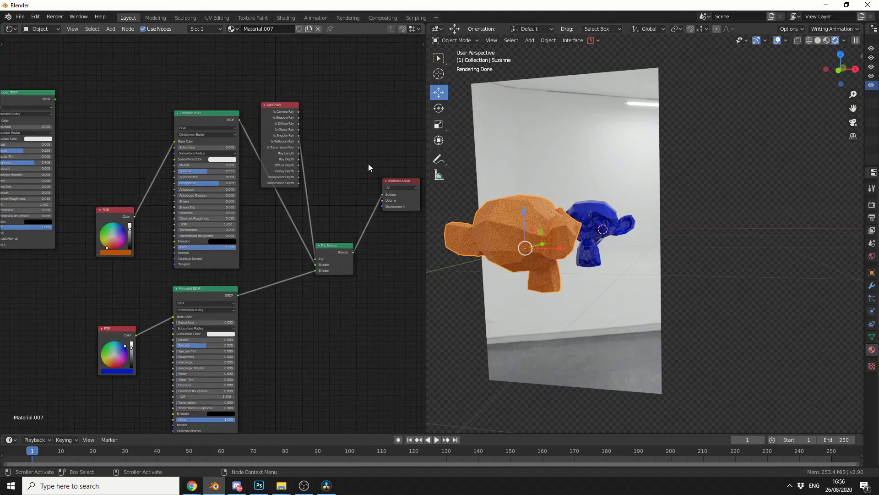
mouse_move(713, 270)
middle_down()
mouse_move(746, 263)
mouse_move(725, 271)
middle_up()
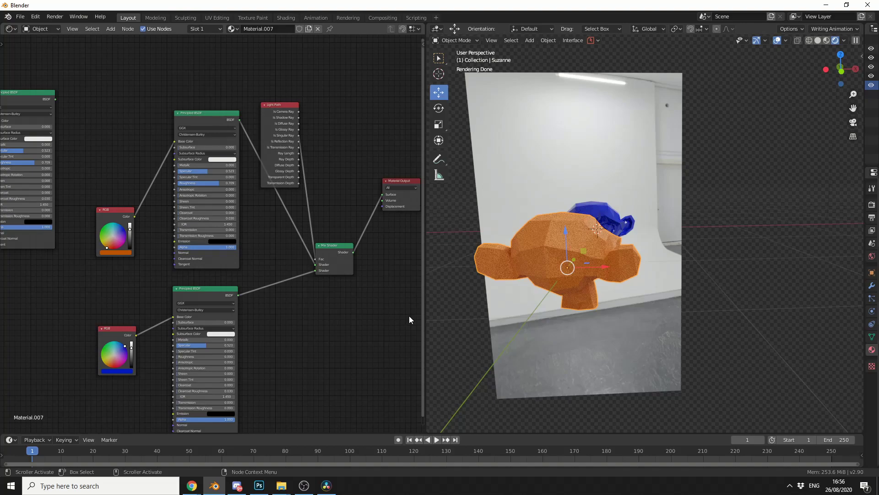
drag(202, 345, 185, 345)
middle_drag(550, 309, 654, 330)
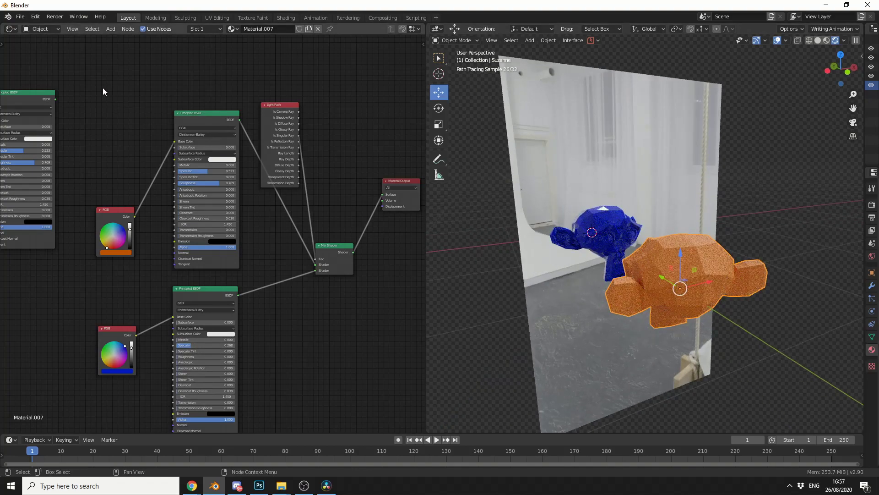
Delete the old shader nodes and select the Light Path, Mix and Principled nodes.
drag(102, 84, 345, 405)
key(x)
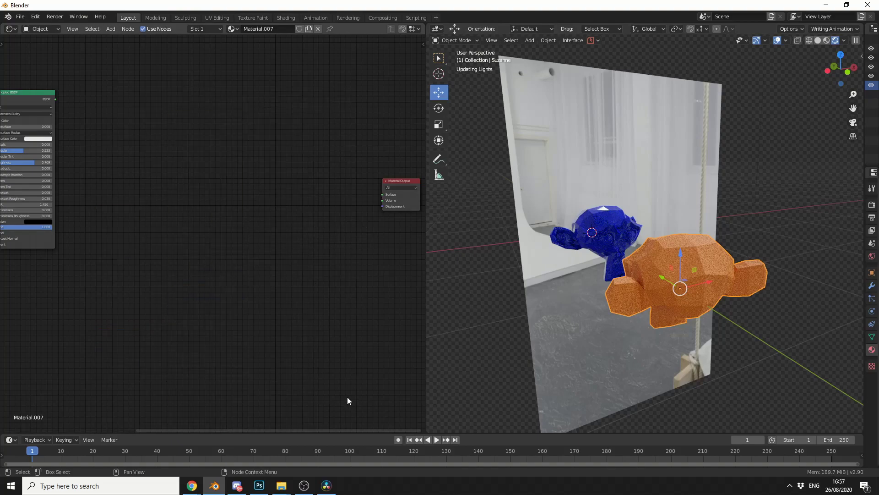
scroll(259, 273, down, 3)
drag(196, 306, 39, 216)
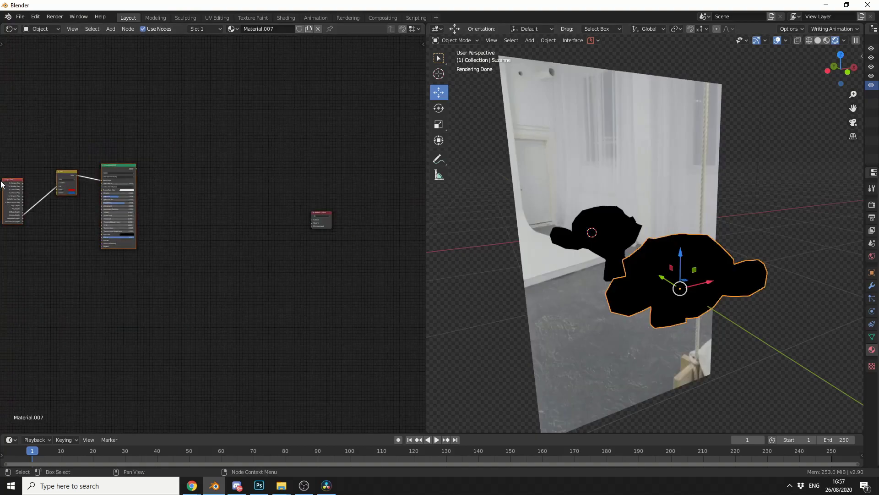
Move those nodes beside Material Output, linking BSDF to Surface and Ray Length to Mix Fac.
key(g)
click(277, 266)
scroll(277, 266, up, 2)
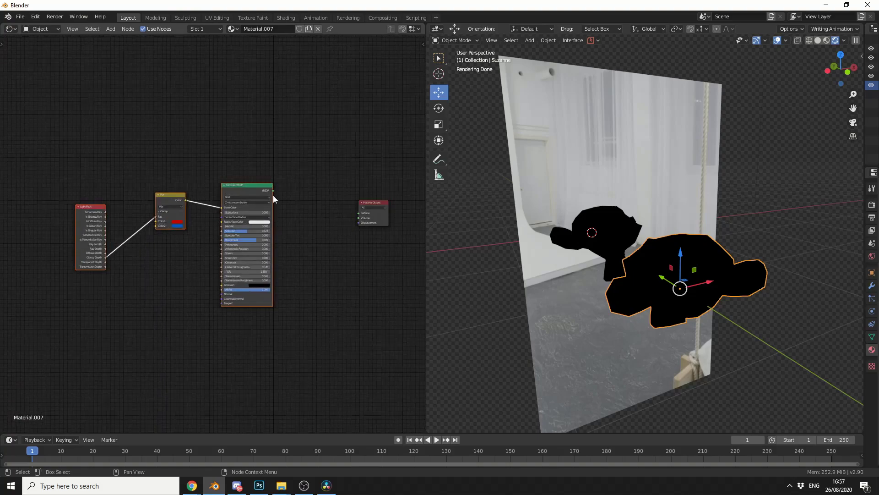
drag(272, 190, 359, 213)
scroll(191, 285, up, 1)
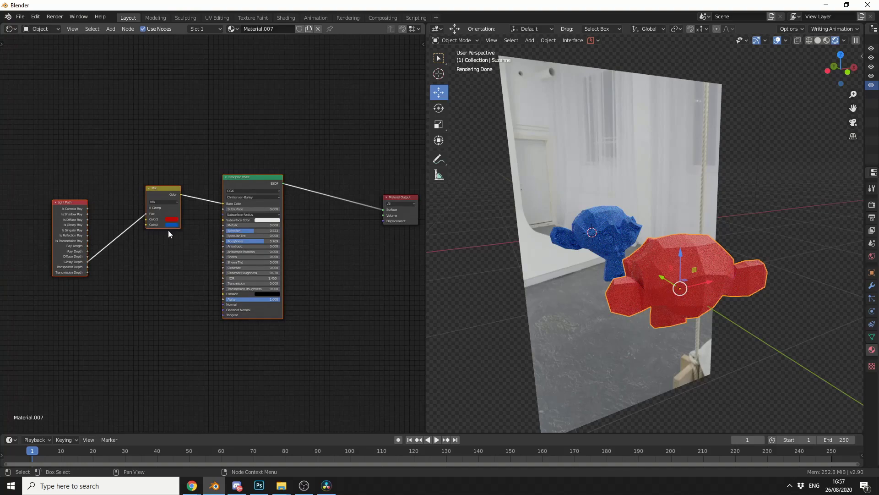
scroll(166, 263, up, 1)
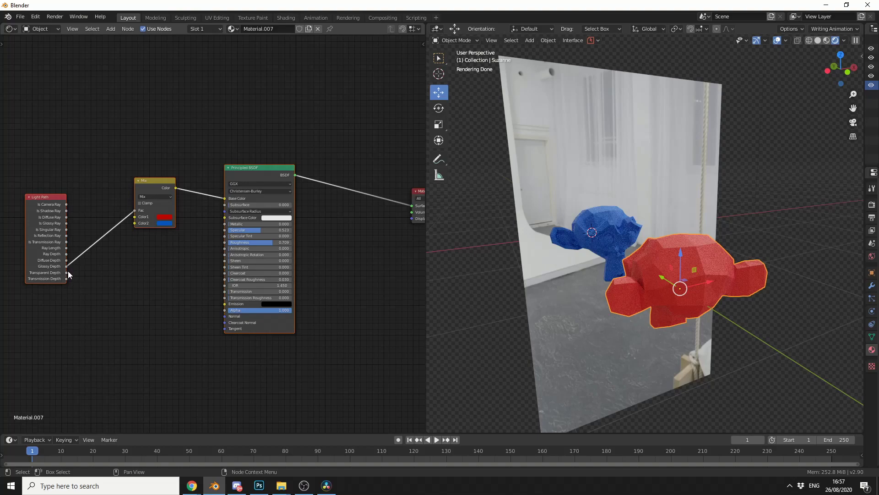
scroll(93, 282, up, 1)
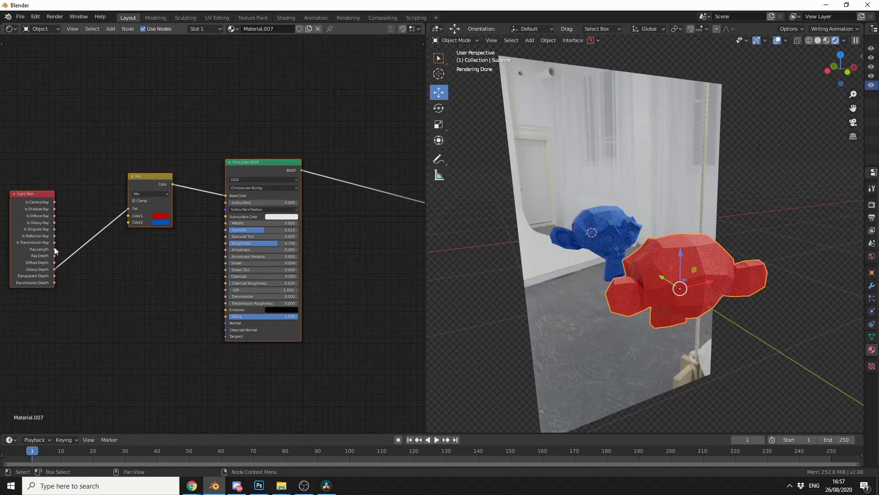
drag(54, 250, 128, 208)
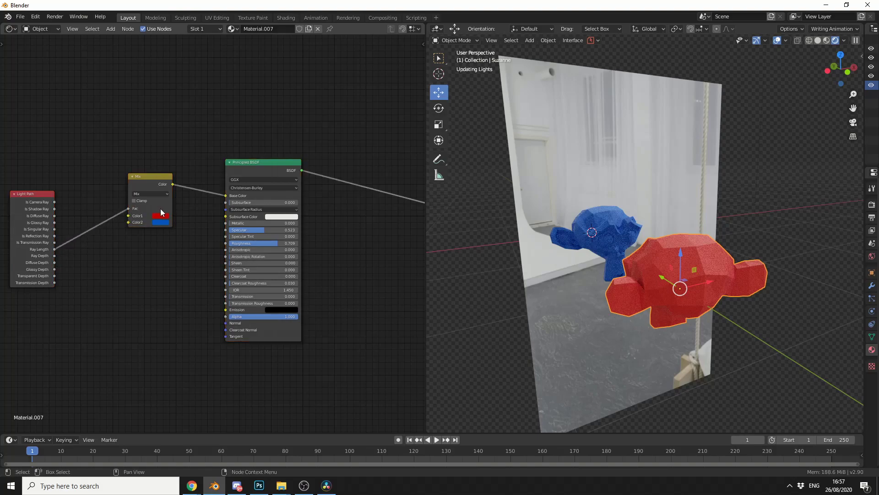
Move the mirror plane -0.428 m along Y, then select the blue monkey.
click(594, 229)
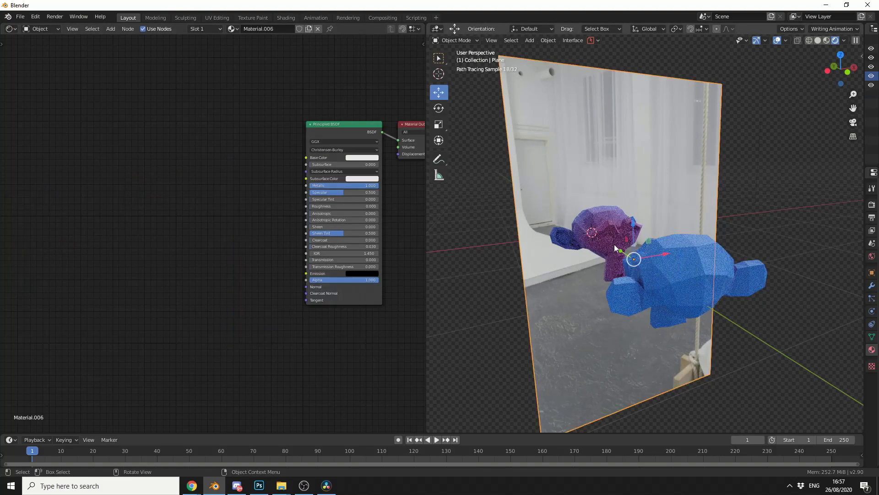
key(g)
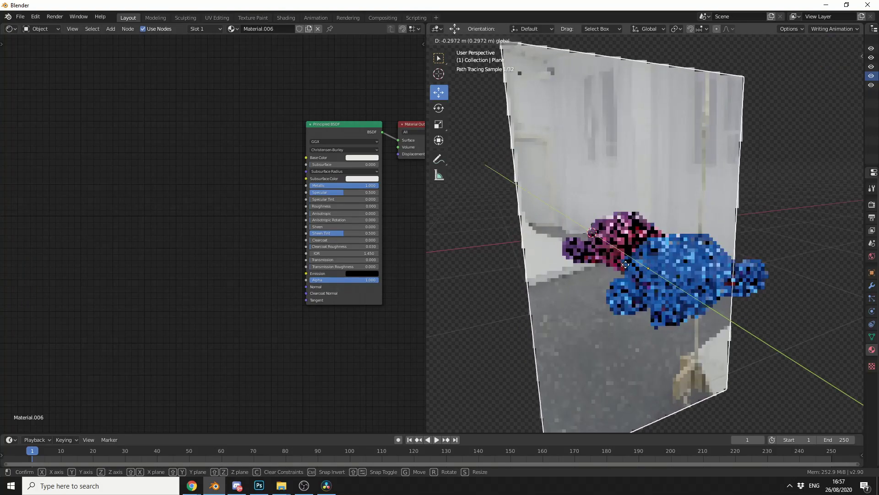
click(626, 263)
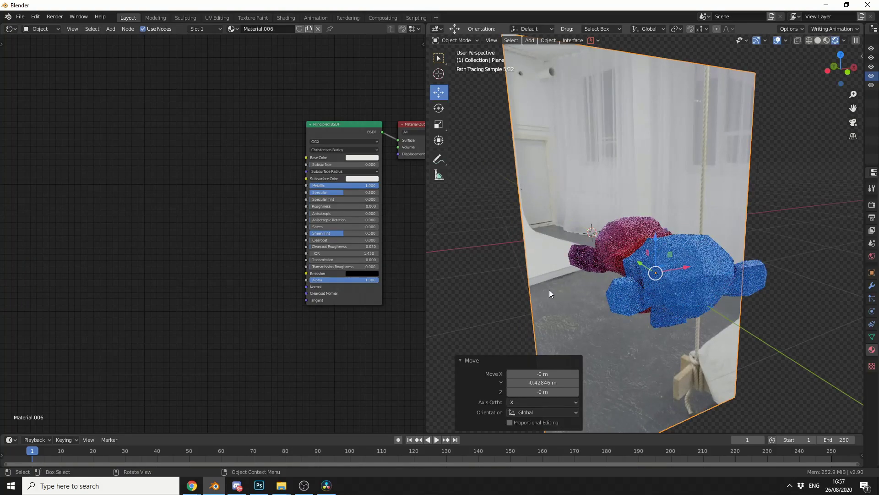
scroll(419, 129, down, 1)
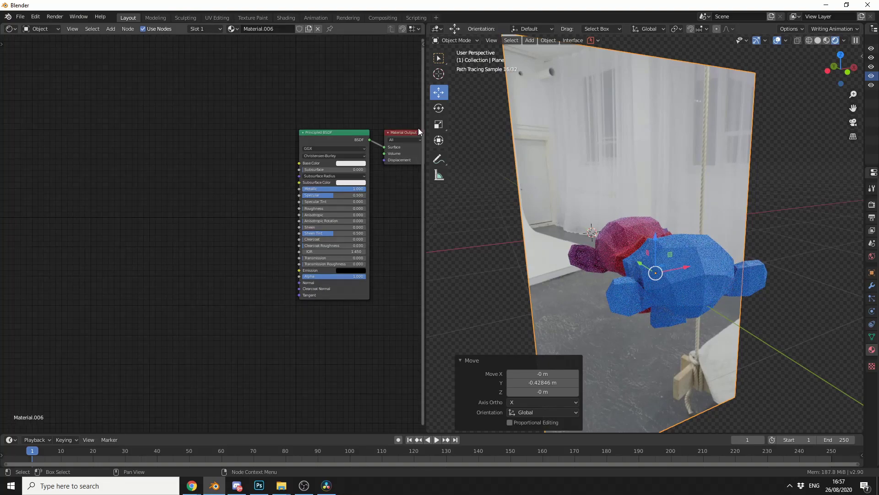
click(704, 270)
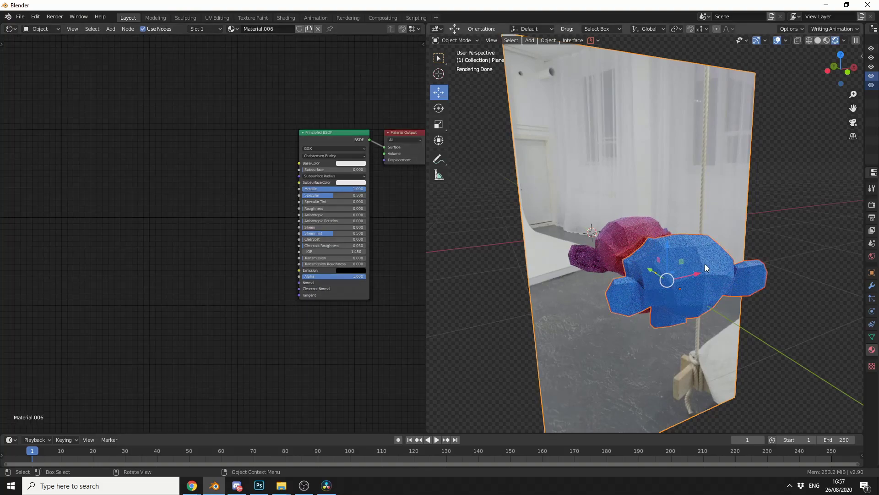